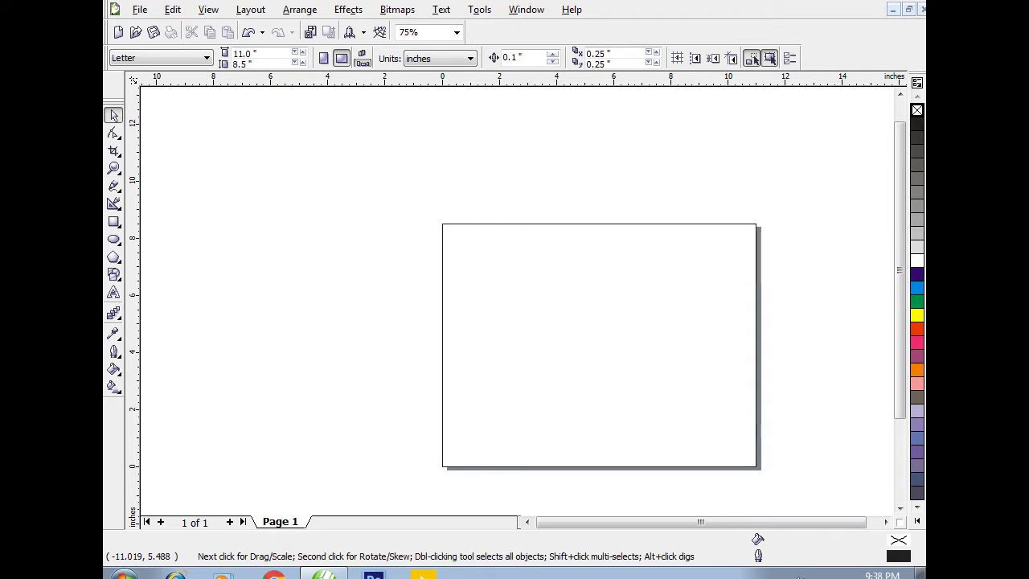
Step: Draw an ellipse about 2.05 by 2.31 inches on the page and open its texture fill settings
click(113, 239)
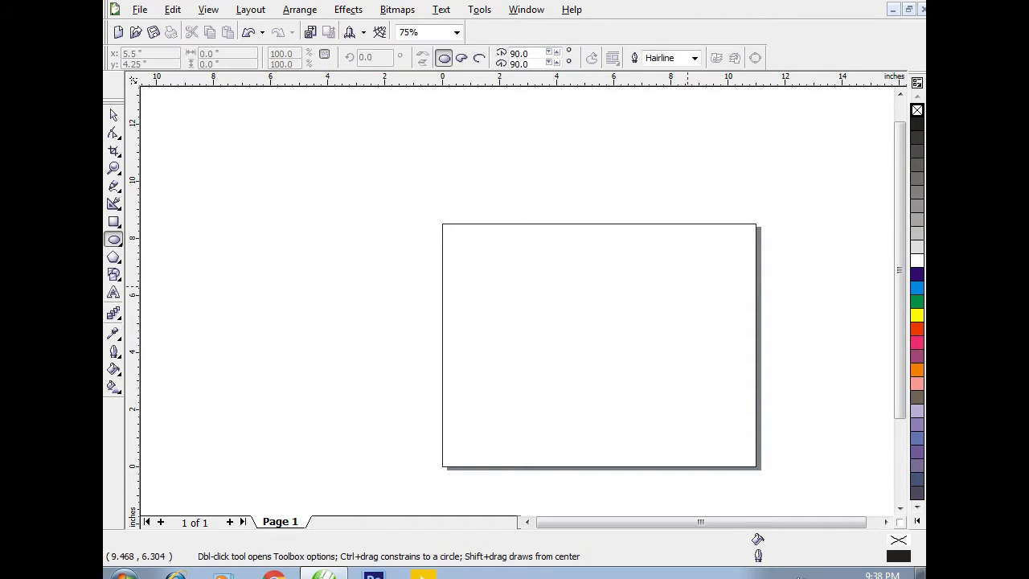
drag(597, 294, 656, 359)
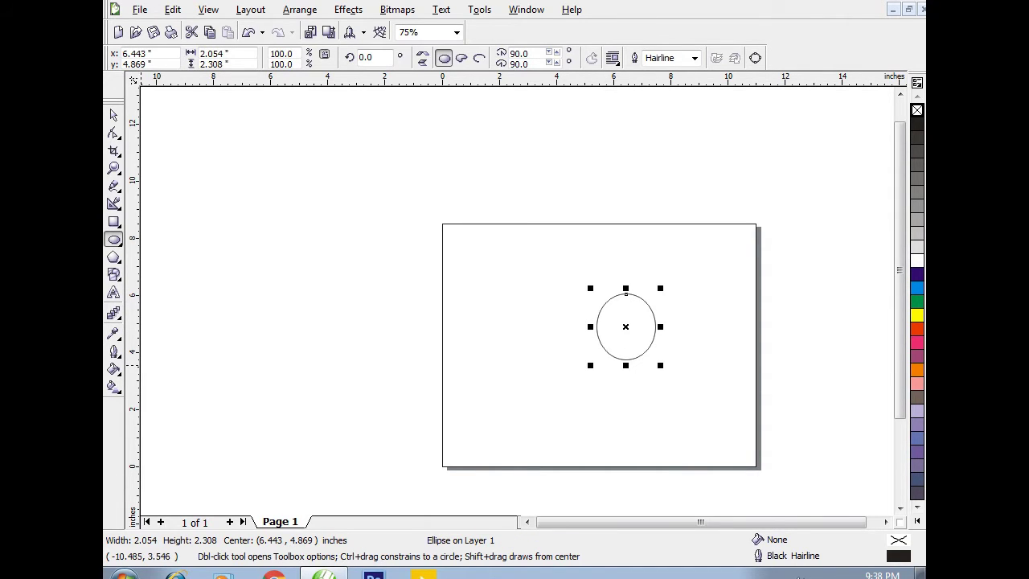
click(113, 369)
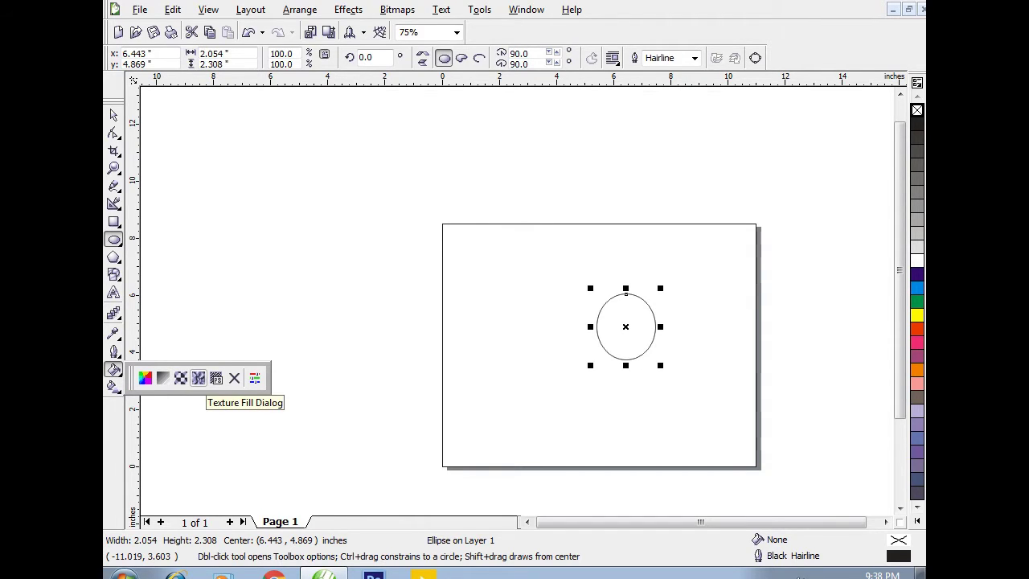
click(198, 378)
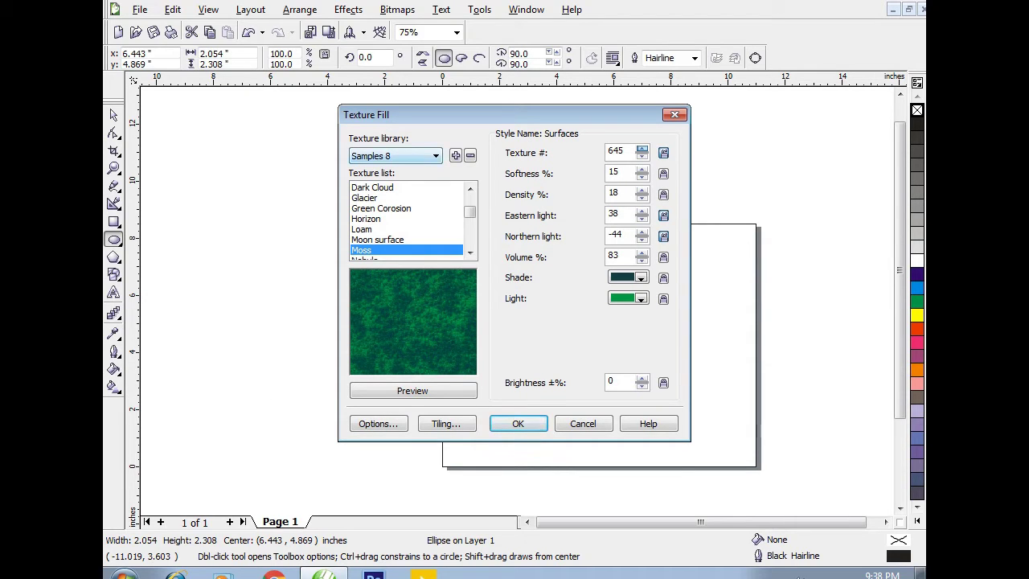
Step: Choose the Clouds.heavenly texture from the Samples library for the ellipse
click(435, 156)
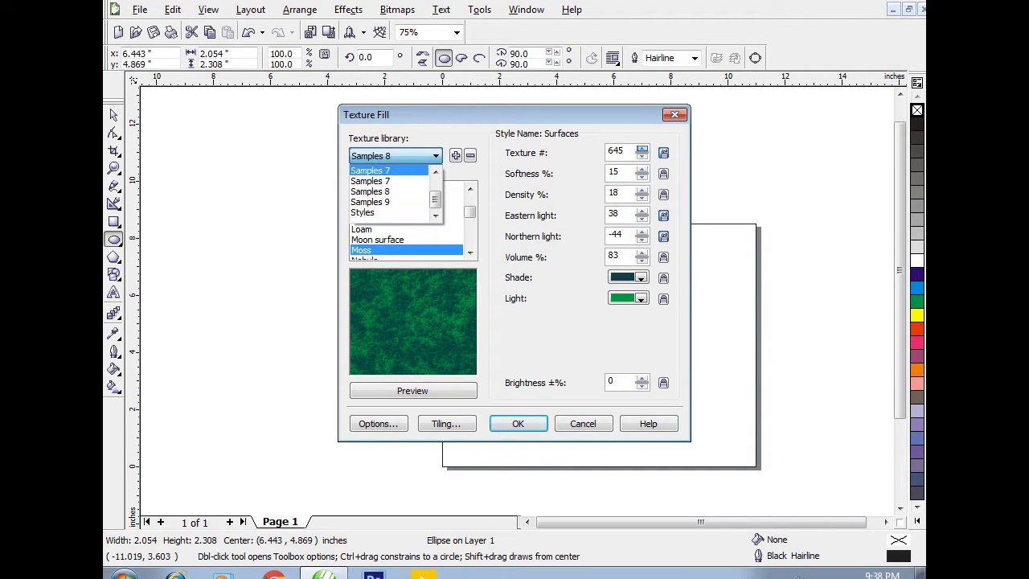
drag(435, 199, 435, 188)
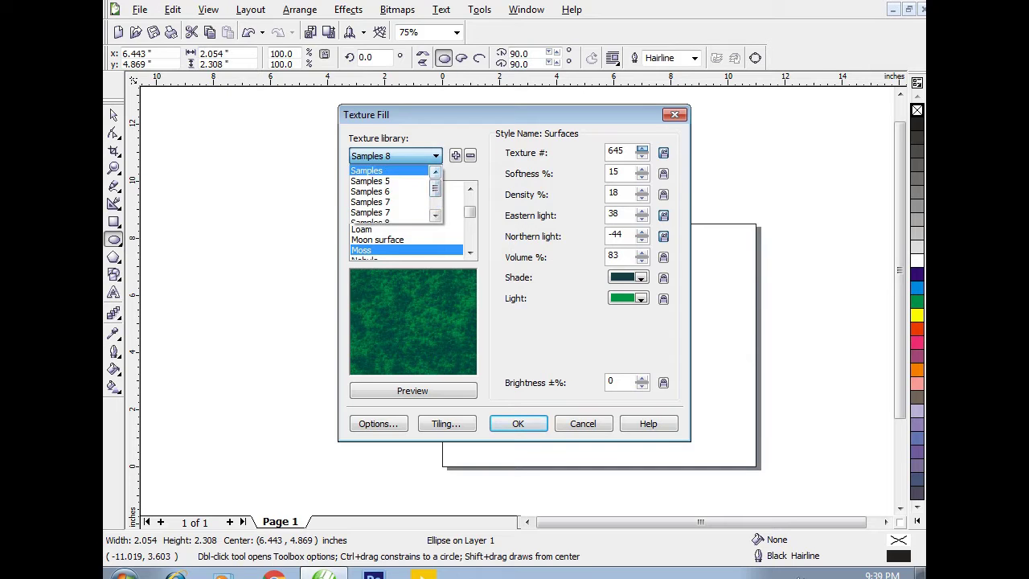
click(378, 171)
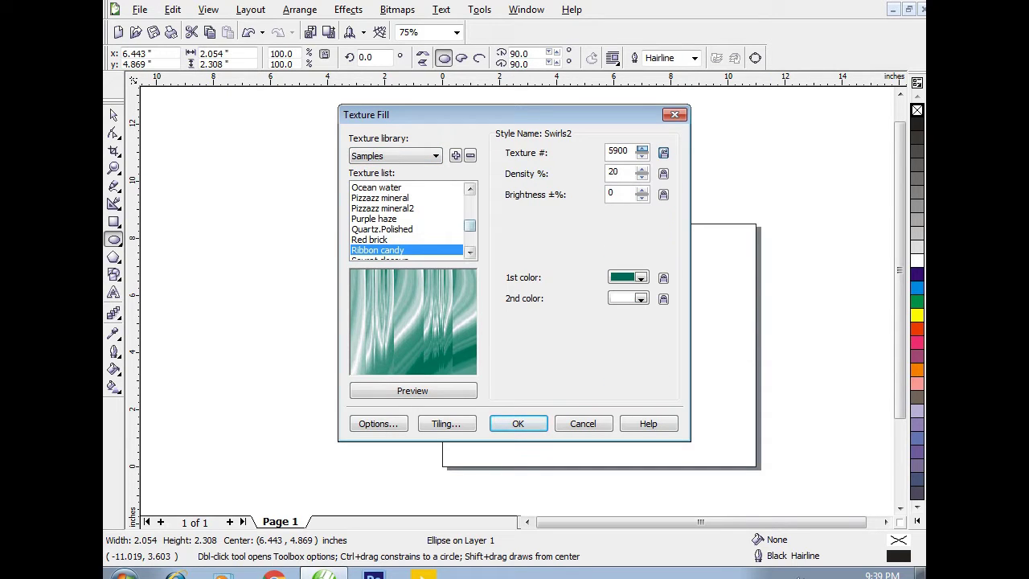
drag(471, 226, 470, 201)
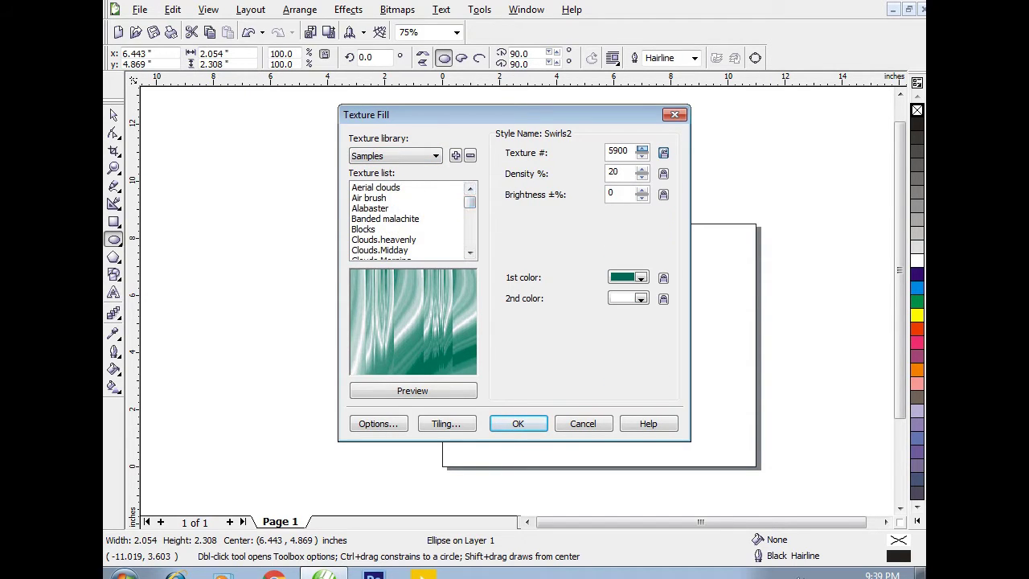
click(376, 187)
key(Down)
key(Down)
key(Down)
key(Down)
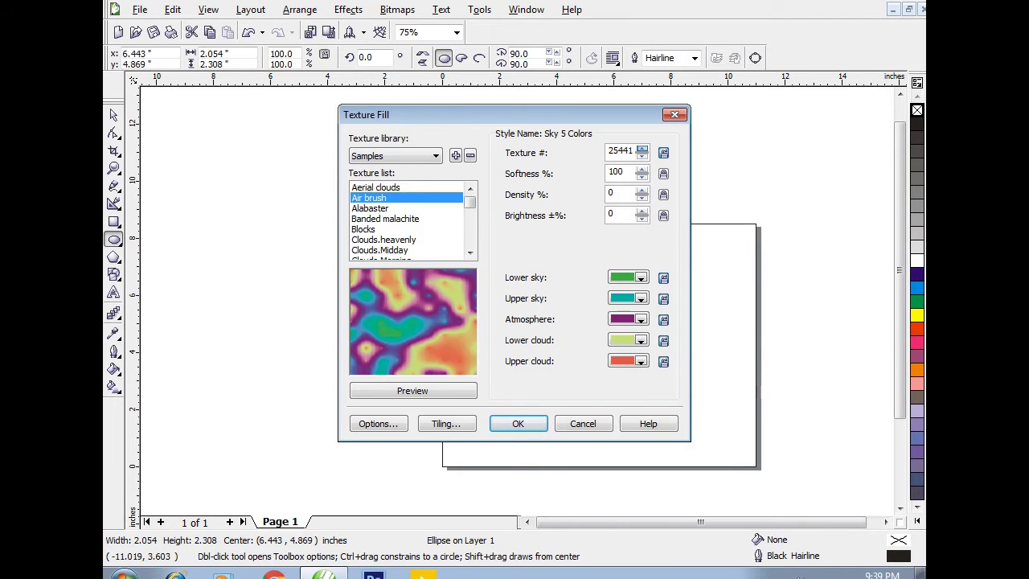
key(Down)
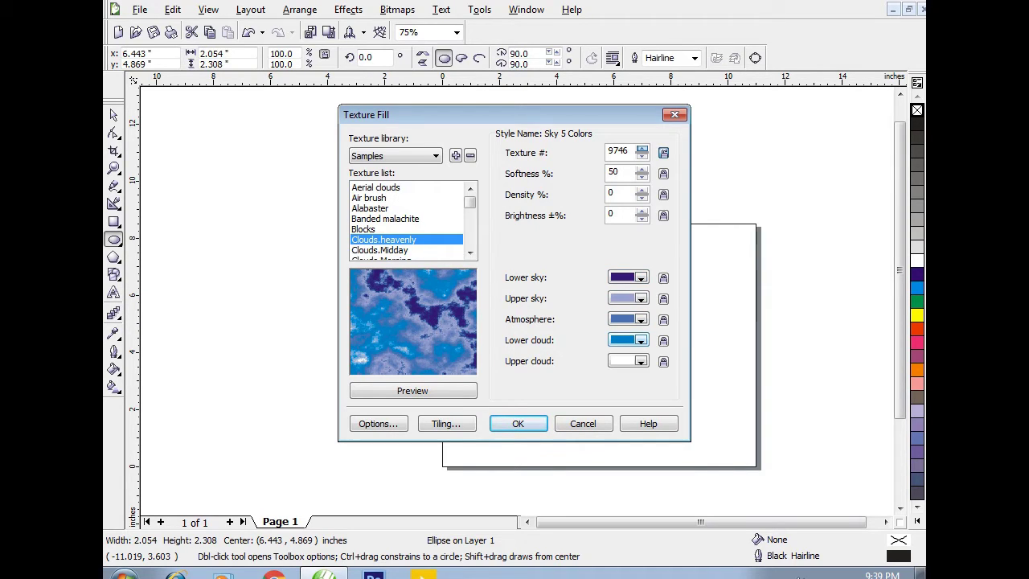
Step: Change the texture's lower cloud color to light pink, preview it and apply the fill to the ellipse
click(628, 340)
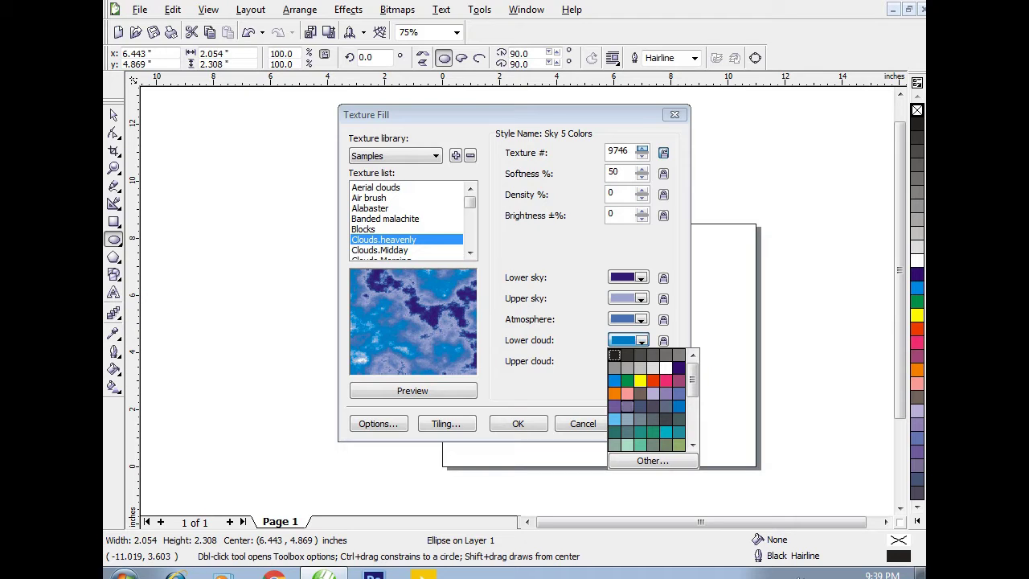
click(627, 393)
click(604, 316)
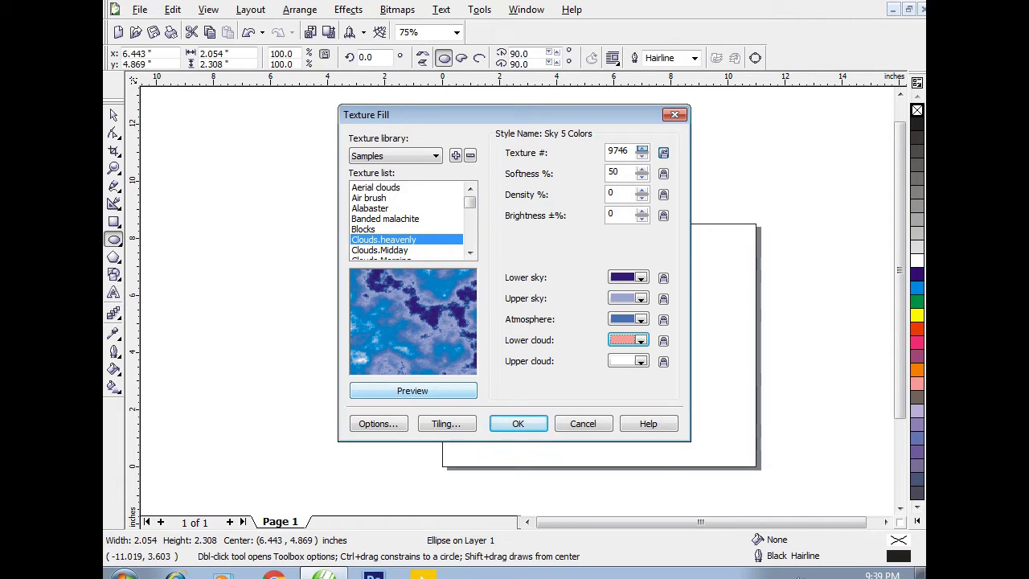
click(413, 391)
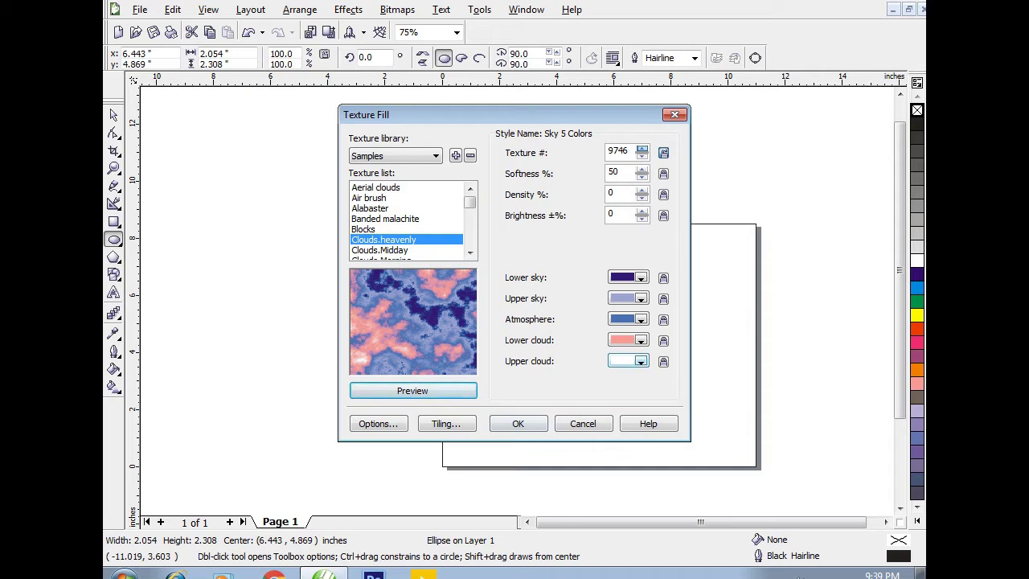
key(shift+Tab)
click(519, 424)
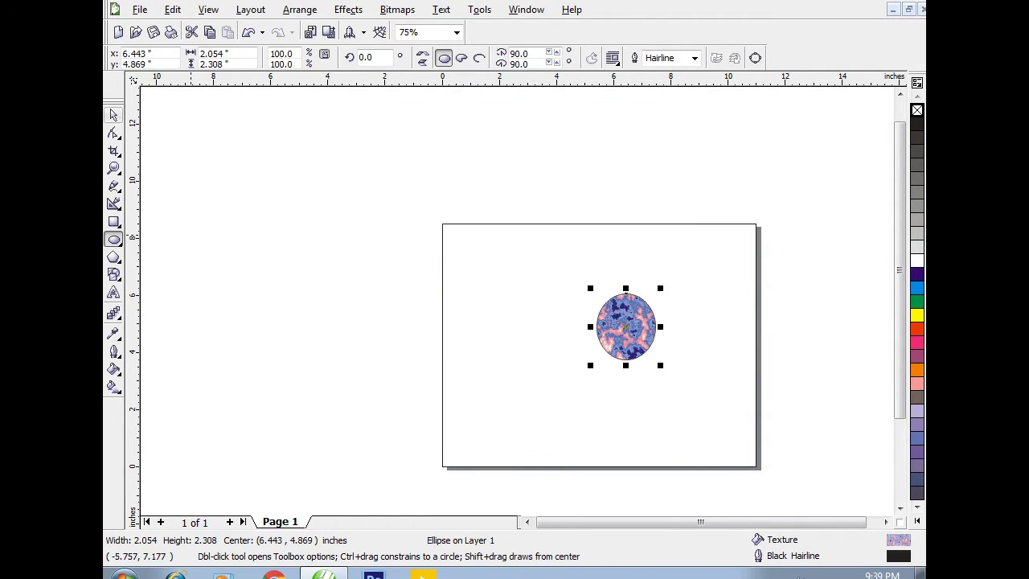
Step: Examine the cloud texture on the ellipse up close and return to a view of the whole page
click(113, 167)
drag(582, 292, 672, 352)
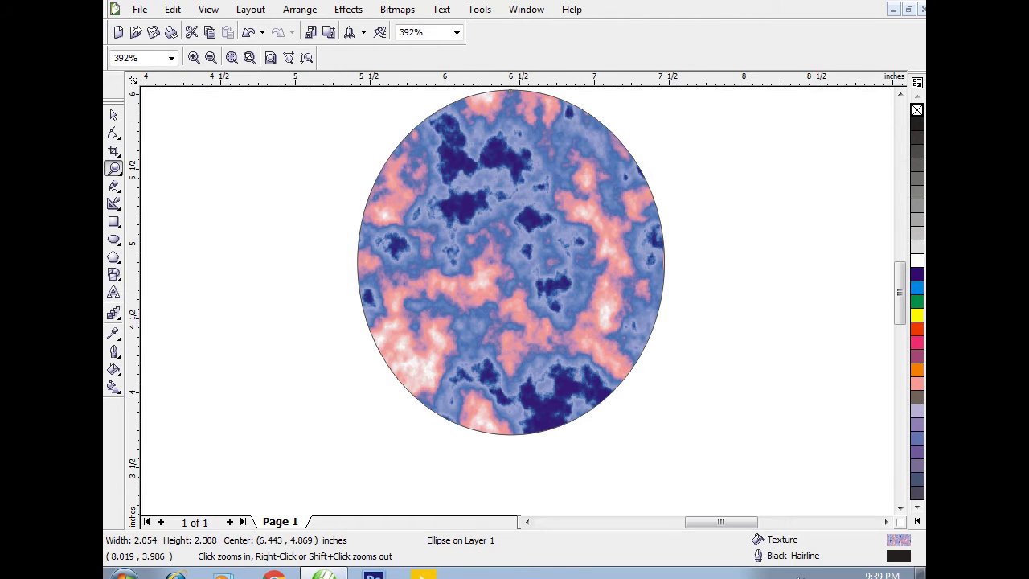
key(shift+F2)
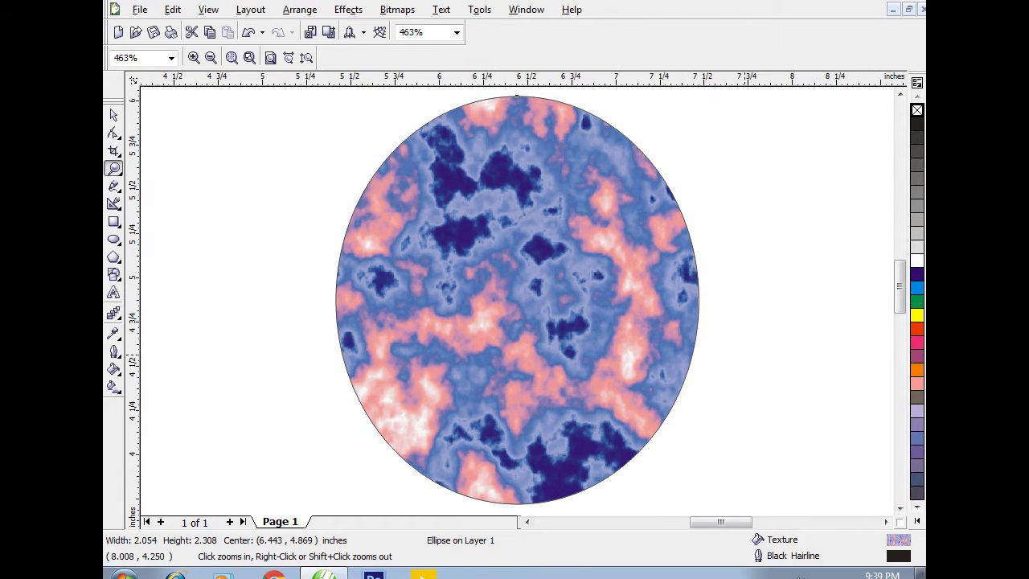
key(F5)
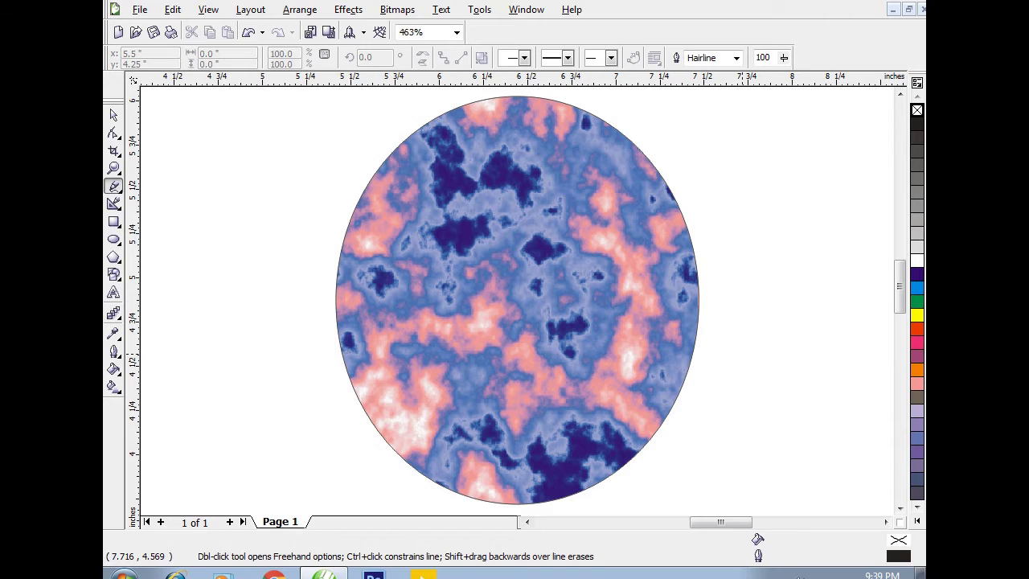
scroll(742, 353, down, 2)
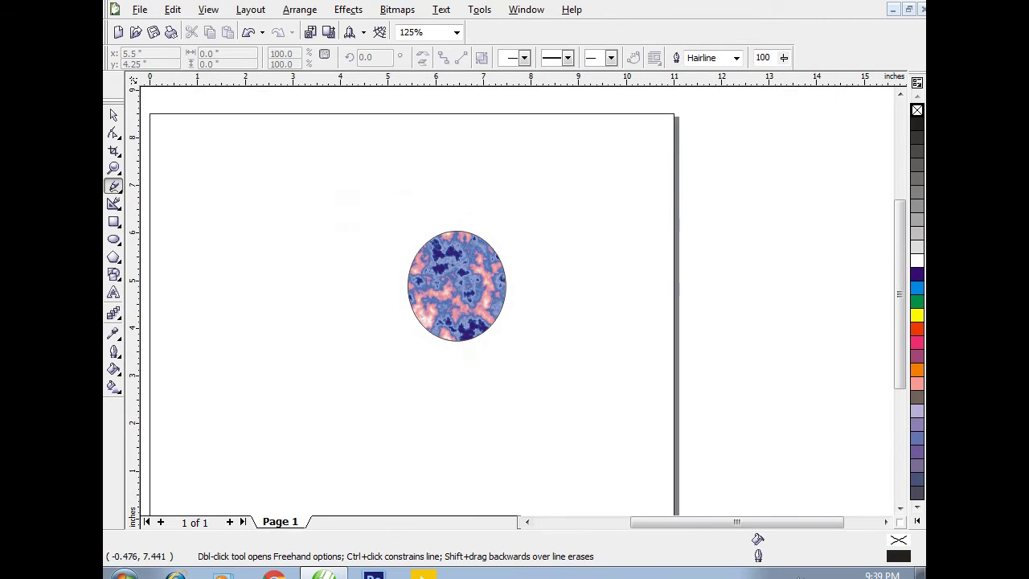
click(114, 115)
scroll(128, 122, down, 1)
key(F3)
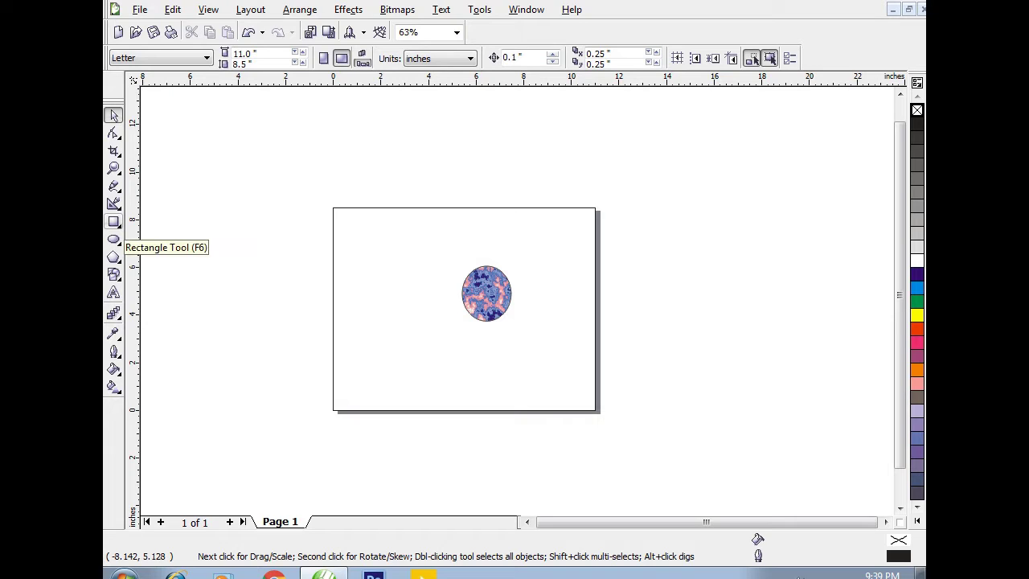
Step: Create a page-sized rectangle behind the ellipse and fill it with the Clouds.Midday texture from the Samples library
double_click(114, 223)
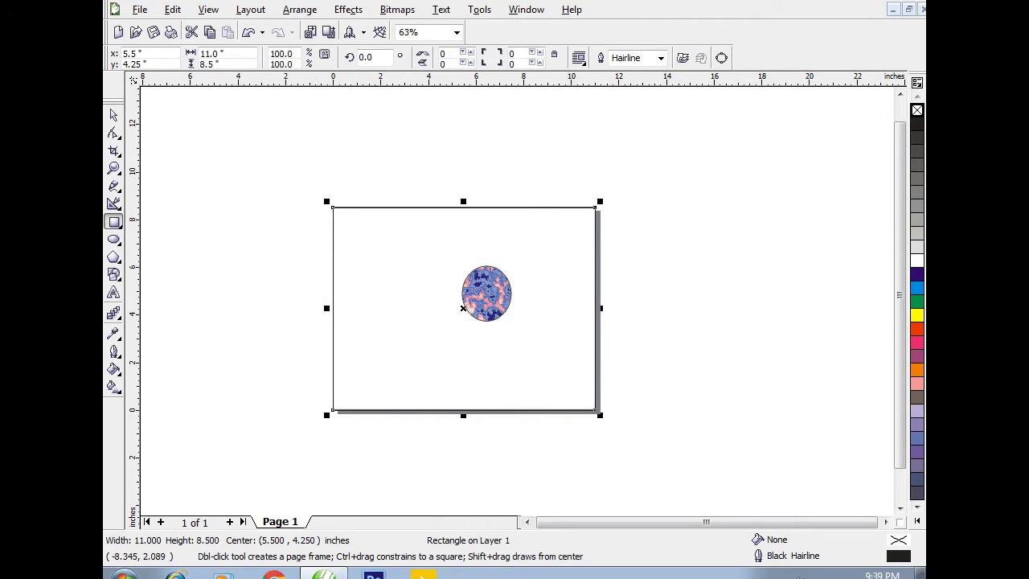
click(113, 369)
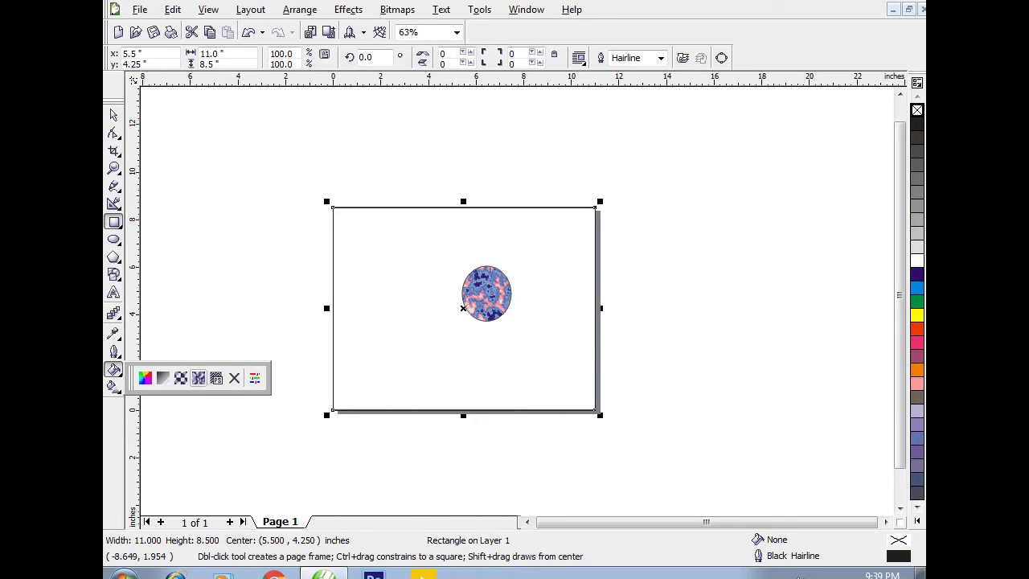
click(199, 378)
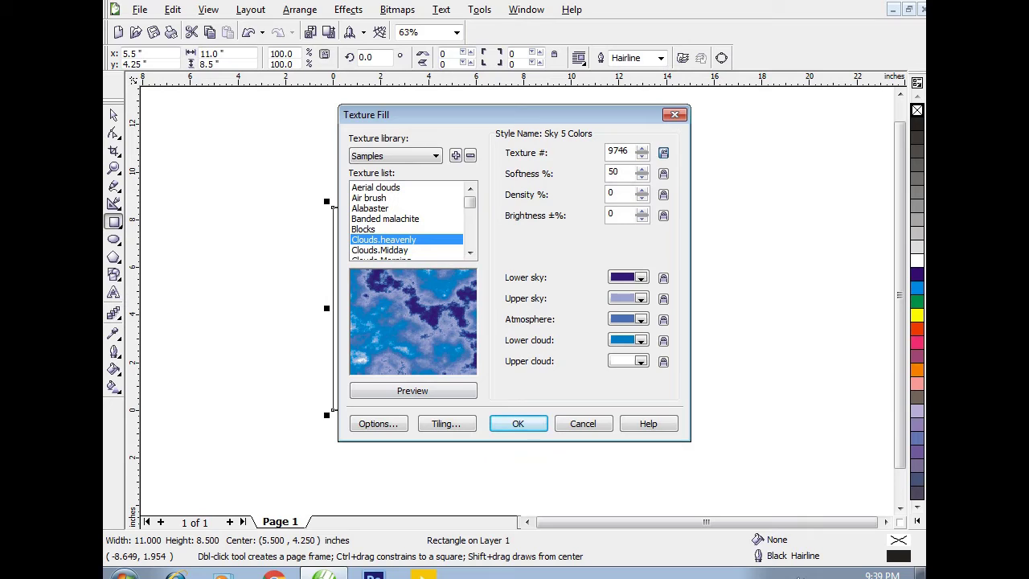
click(380, 250)
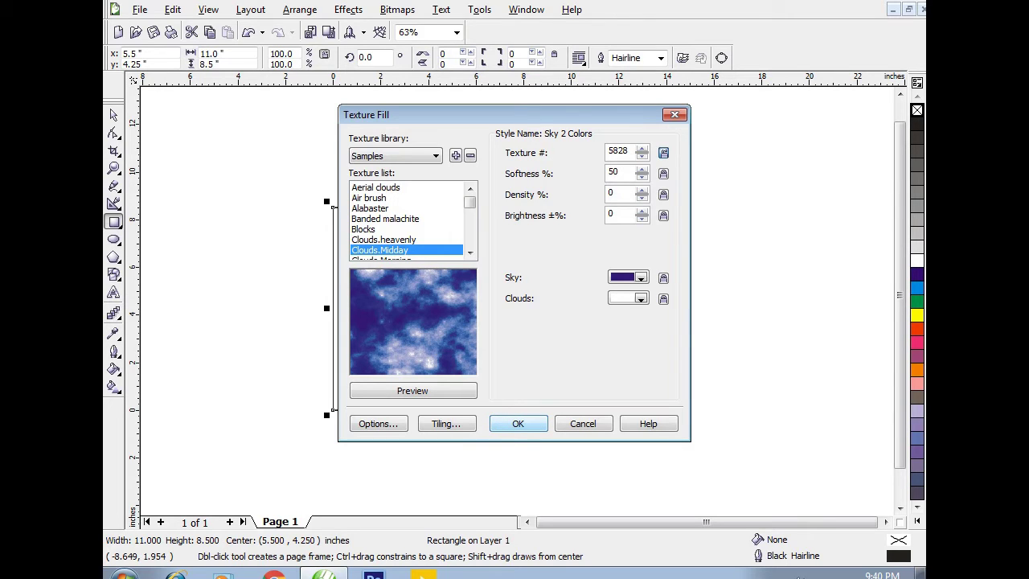
click(518, 424)
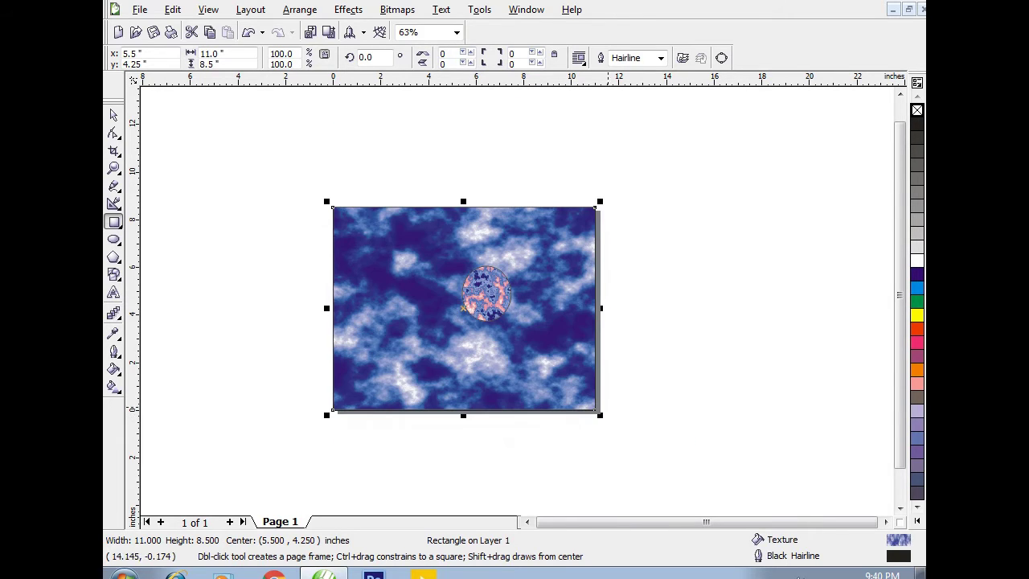
Step: Delete the textured ellipse from the middle of the page
key(space)
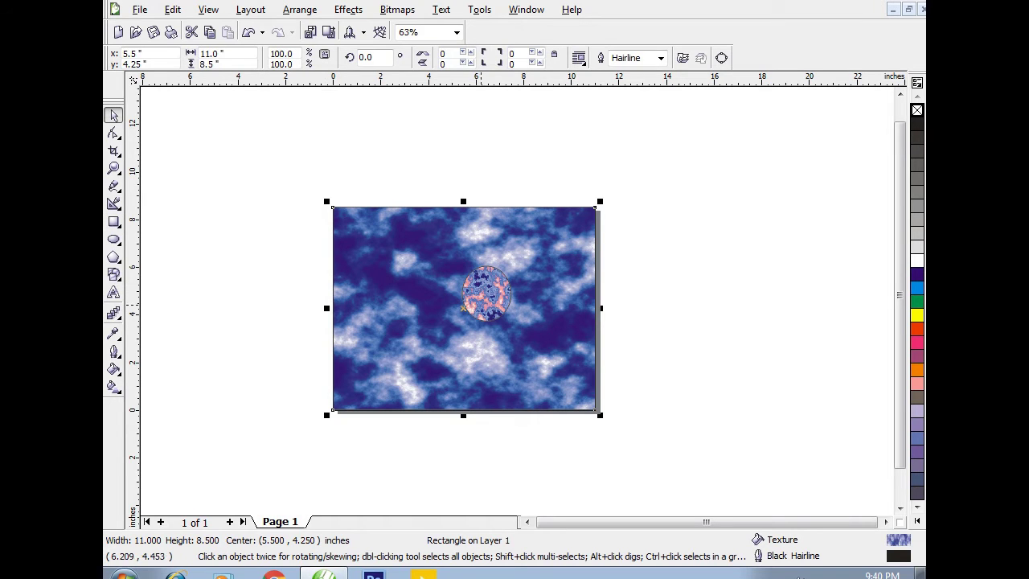
click(479, 304)
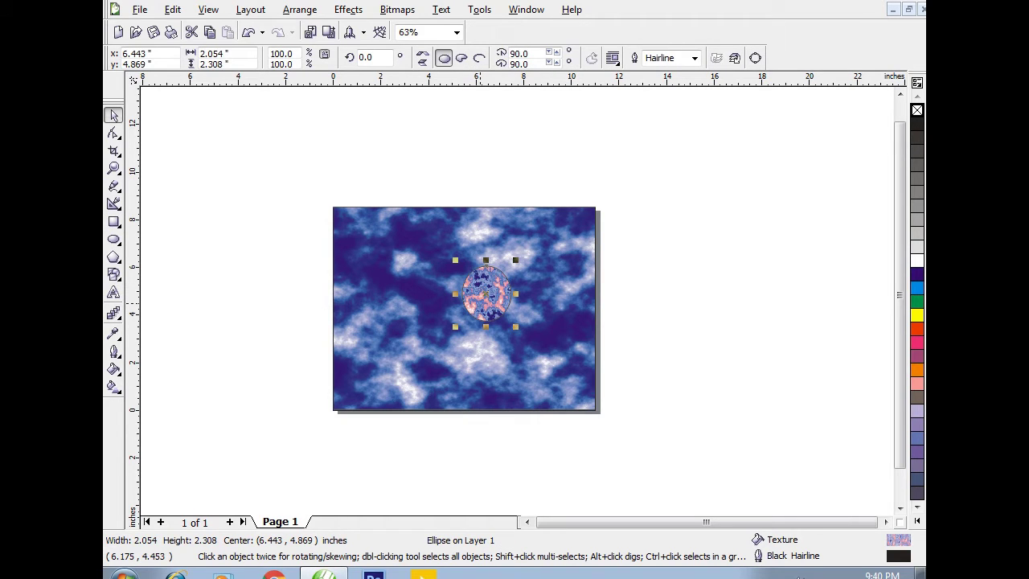
key(Delete)
Step: Preview the Clouds.Morning, Cloudy nebula, Curtains, Diamonds and Diorite sample textures for the page-sized rectangle
key(z)
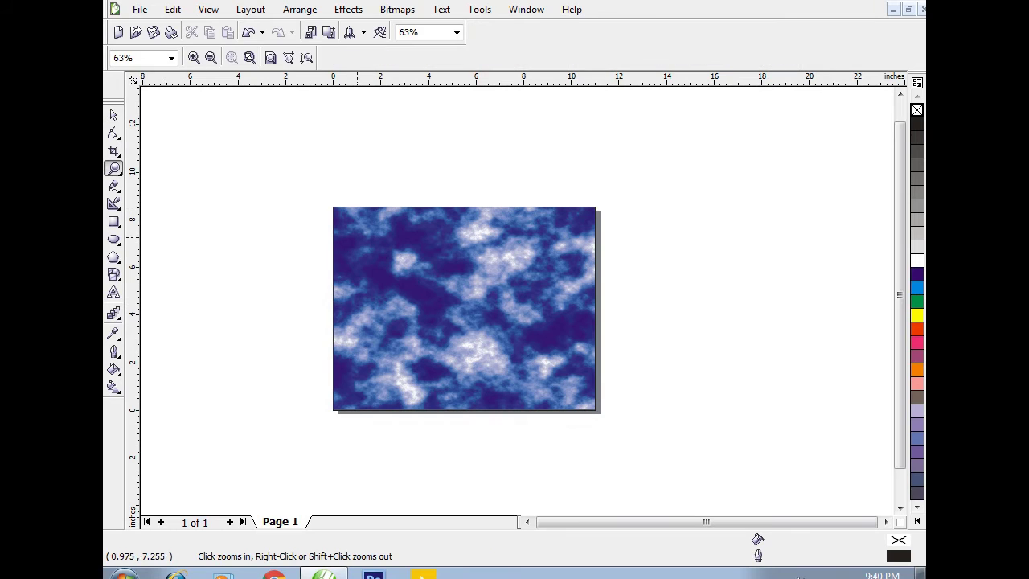
drag(632, 414, 326, 215)
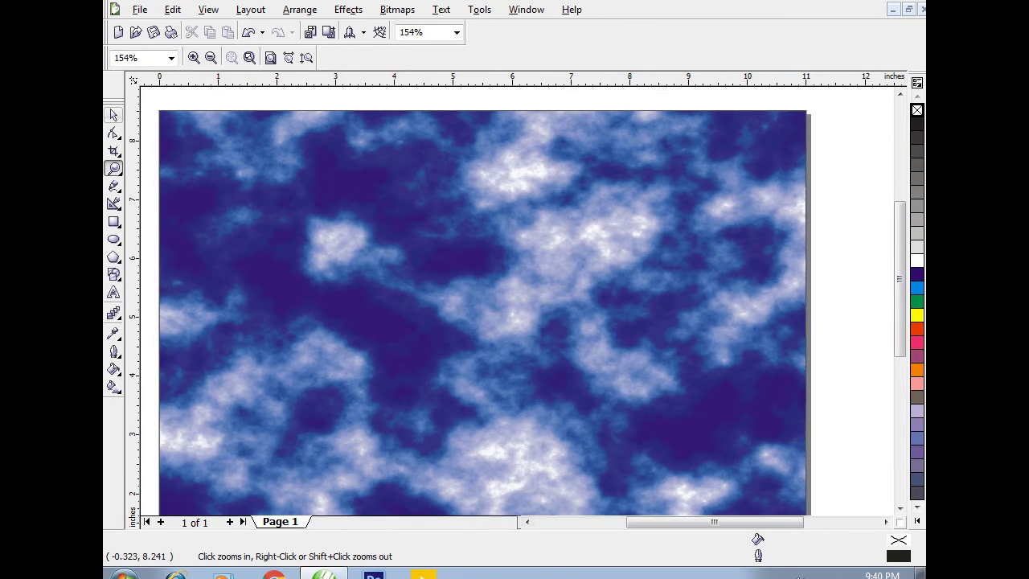
key(F4)
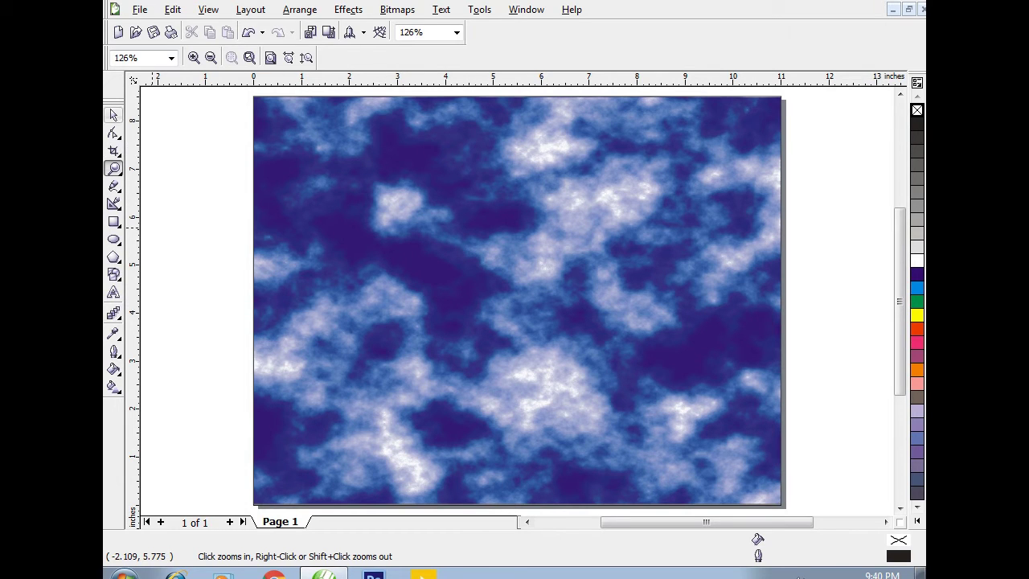
click(113, 115)
click(354, 383)
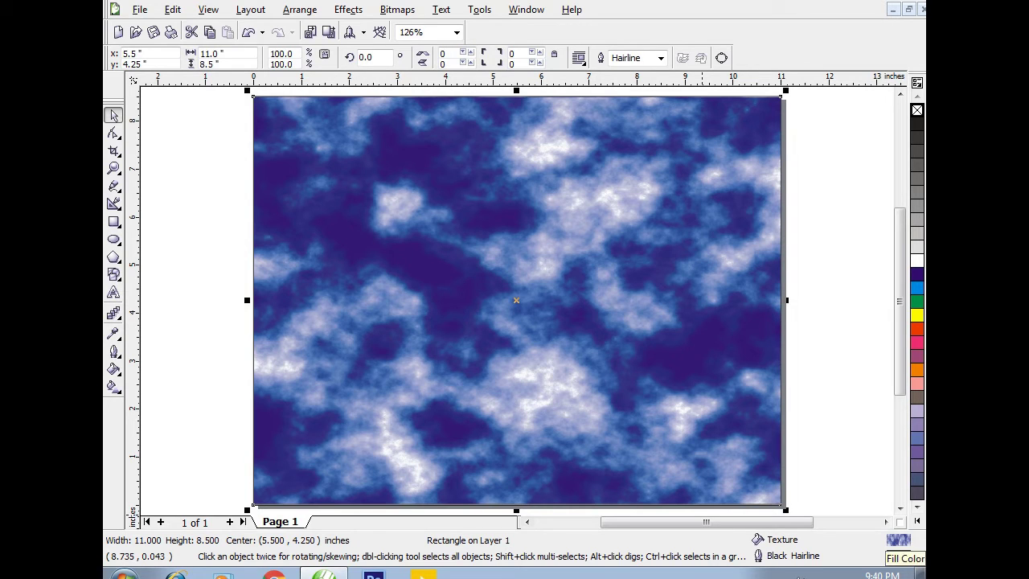
double_click(898, 540)
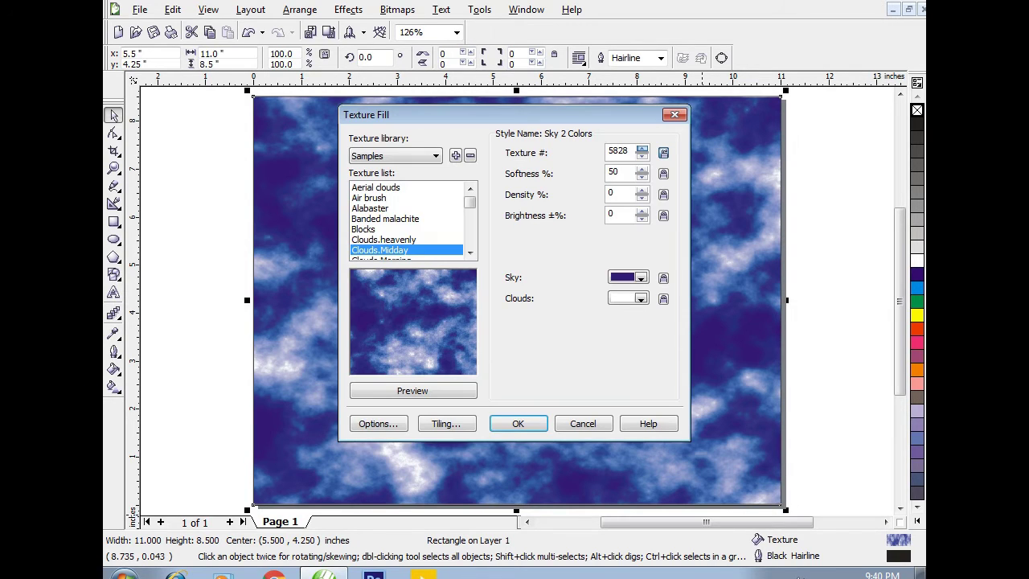
click(470, 252)
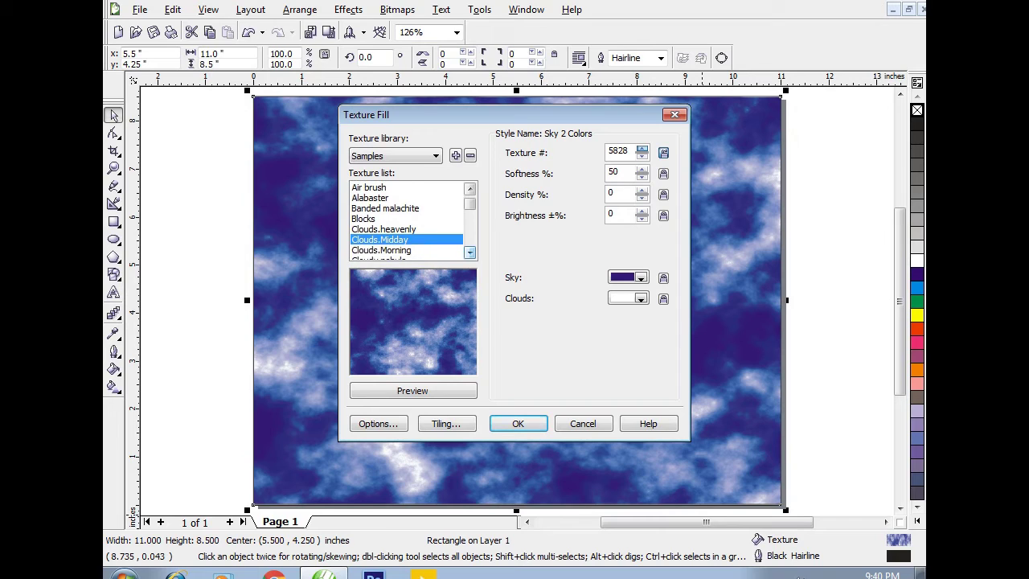
click(418, 250)
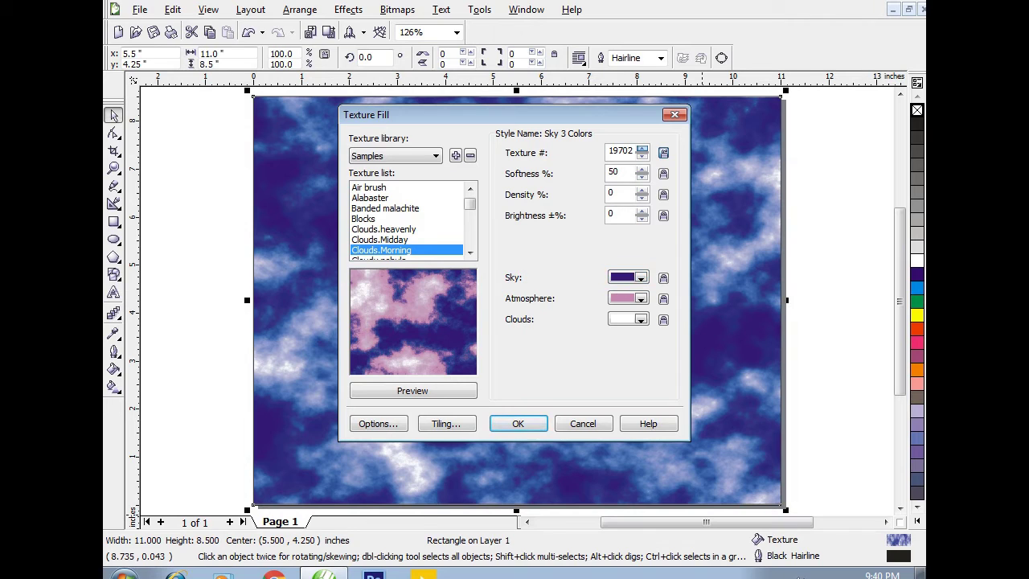
click(470, 252)
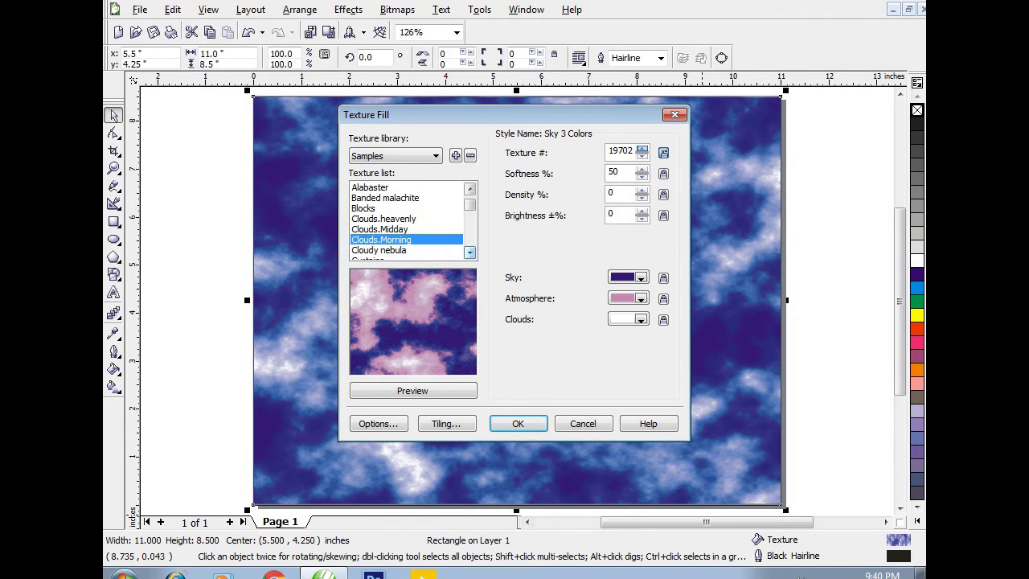
click(402, 250)
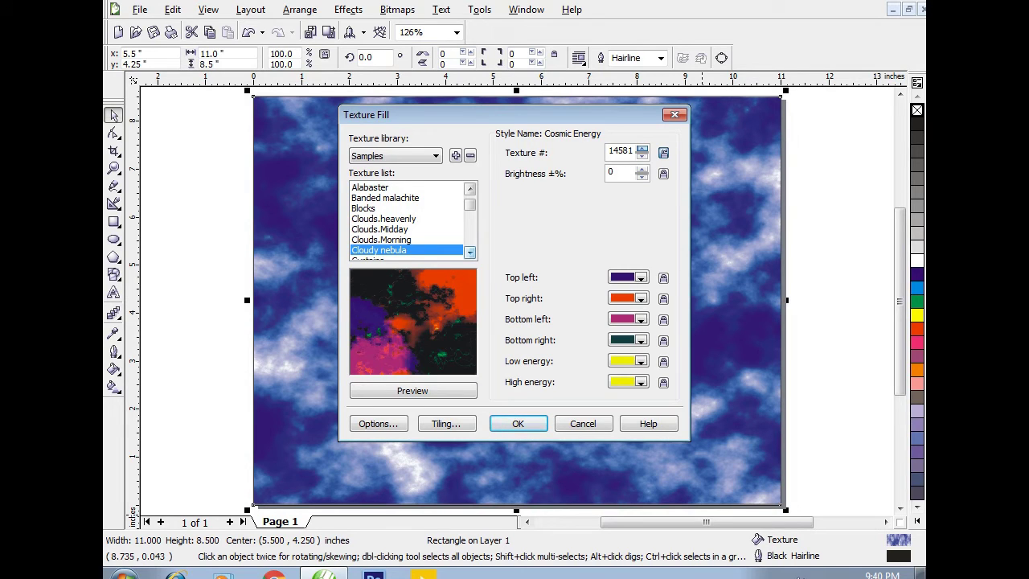
click(469, 253)
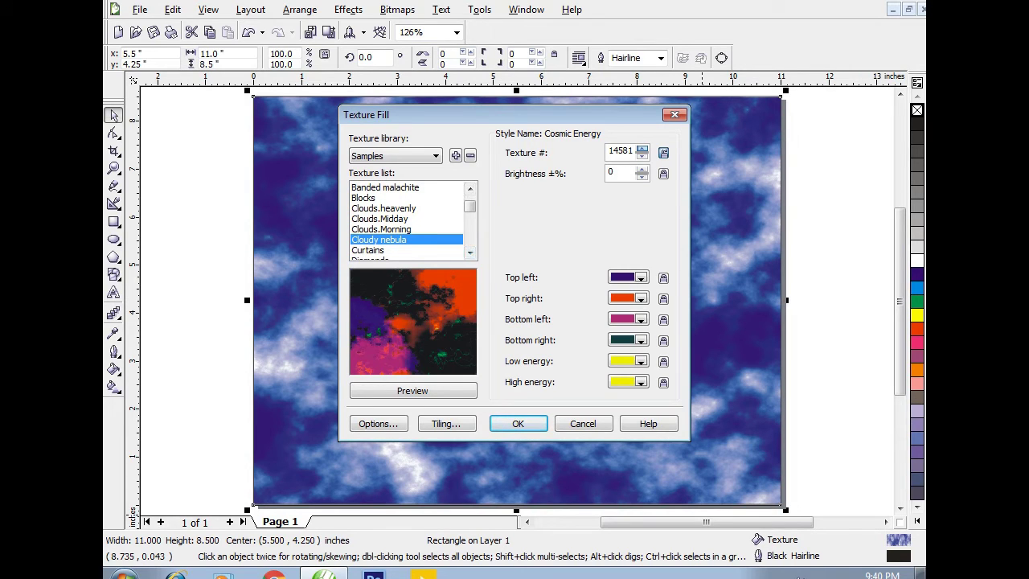
click(402, 250)
click(470, 253)
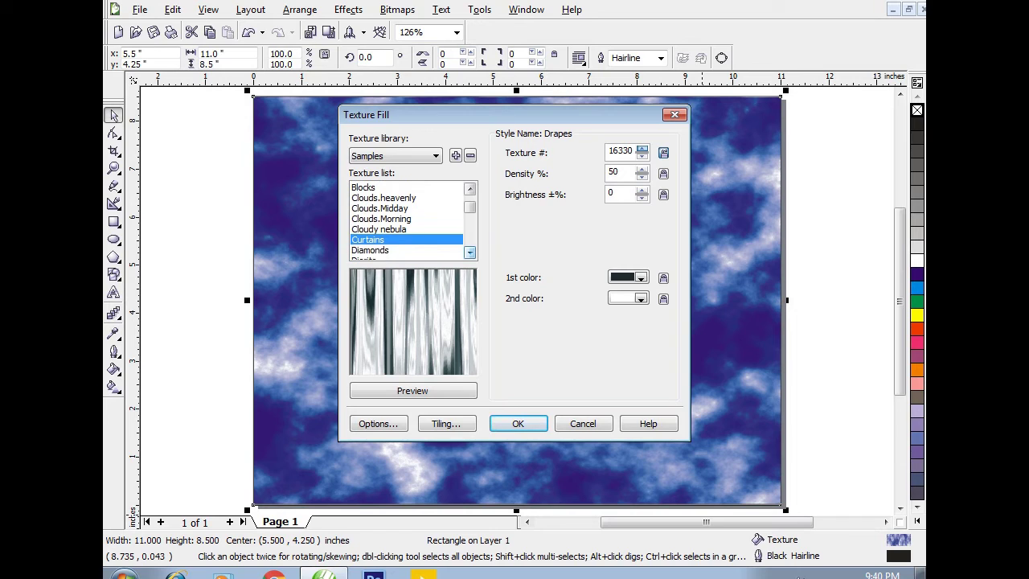
click(386, 250)
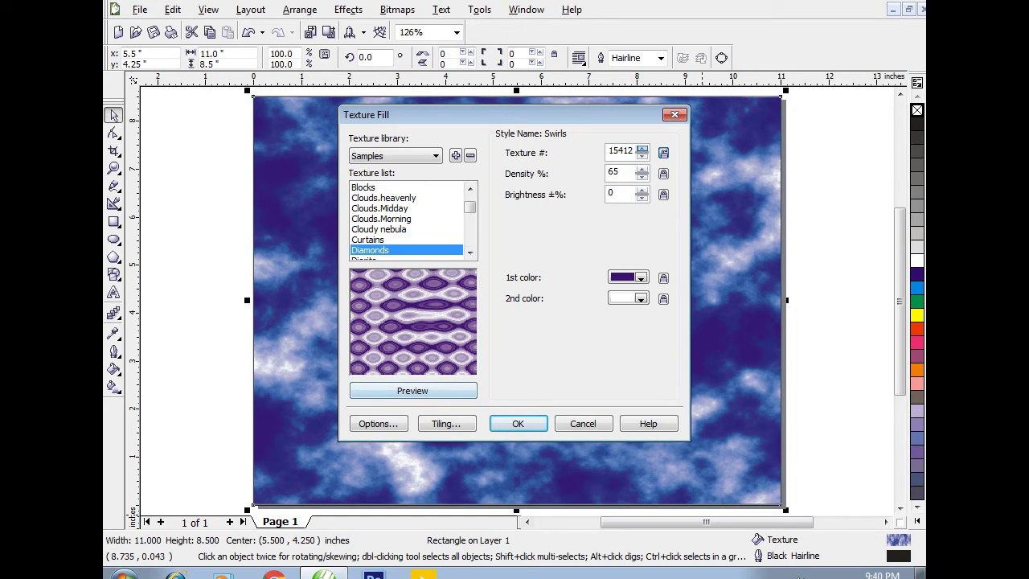
click(470, 252)
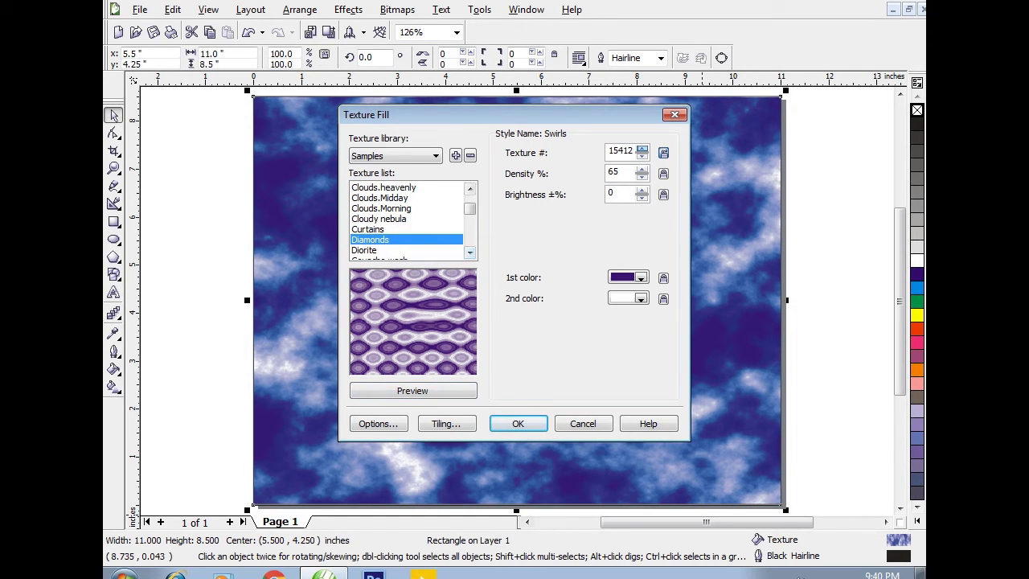
click(386, 250)
click(469, 253)
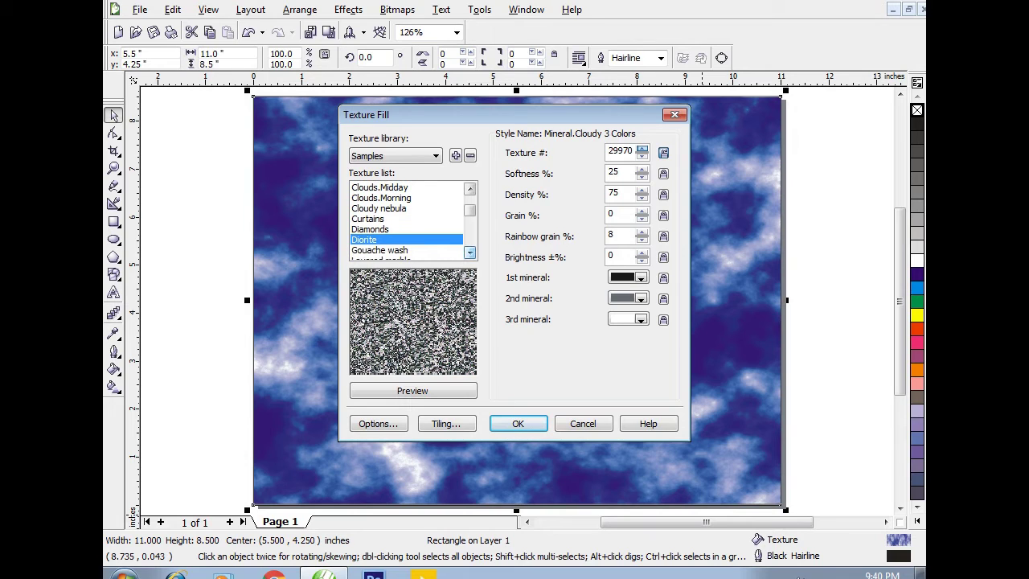
click(470, 252)
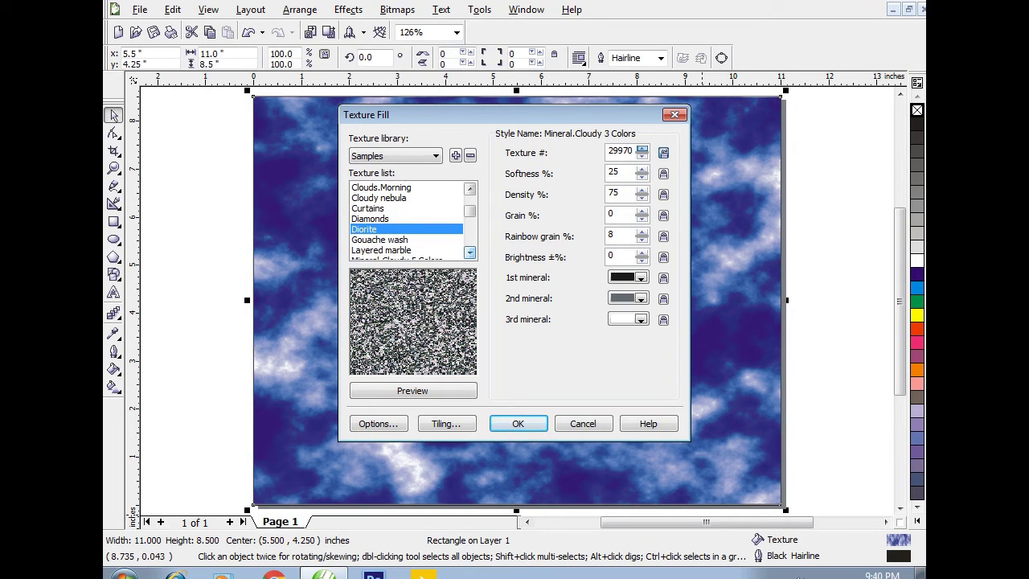
Step: Fill the page-sized rectangle with the Soft water texture from the Samples library and remove its outline
key(Down)
key(Down)
key(Down)
key(Down)
key(Down)
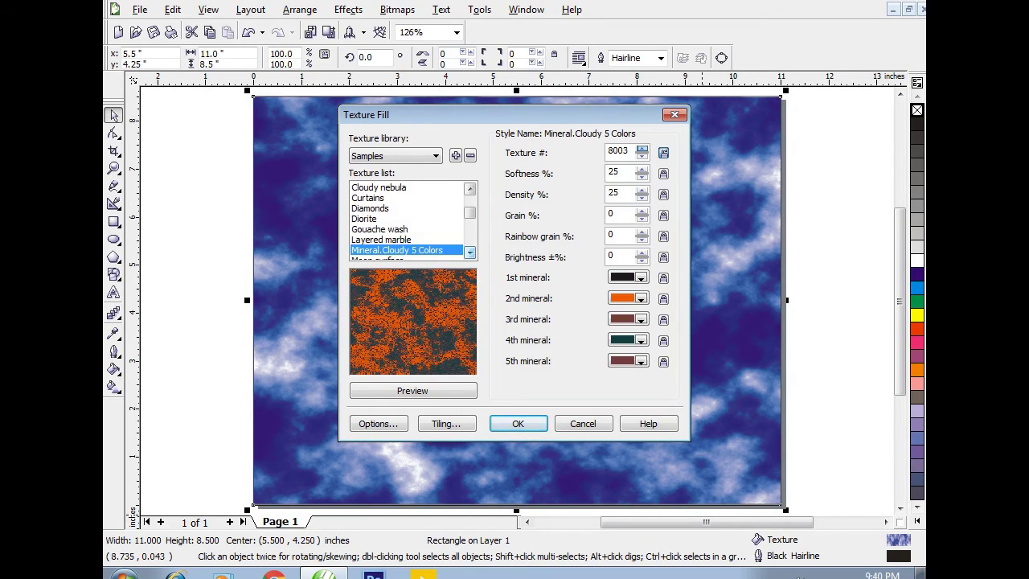
key(Down)
key(Down)
key(Down)
key(Down)
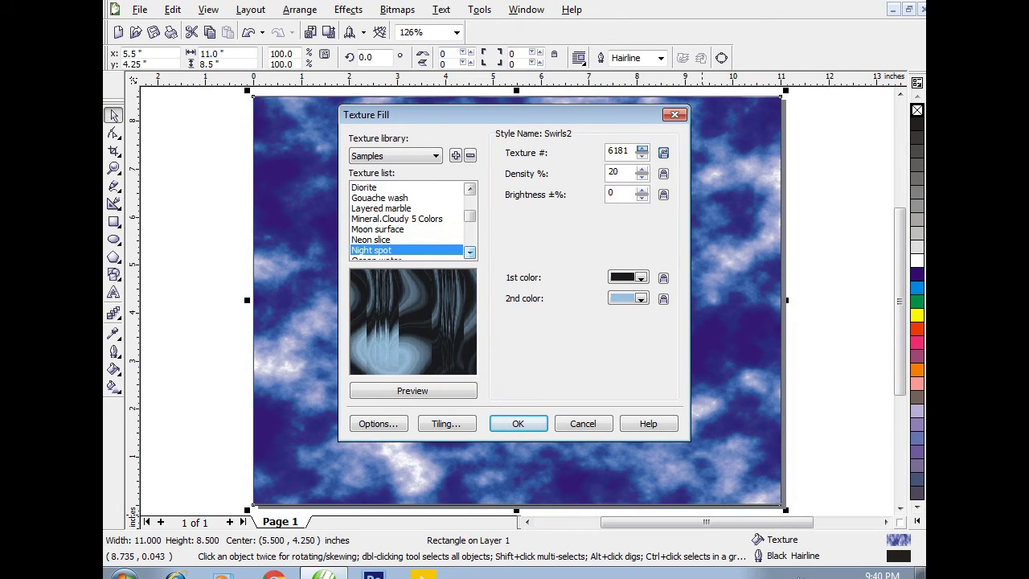
key(Down)
key(Down)
key(Down)
key(Down)
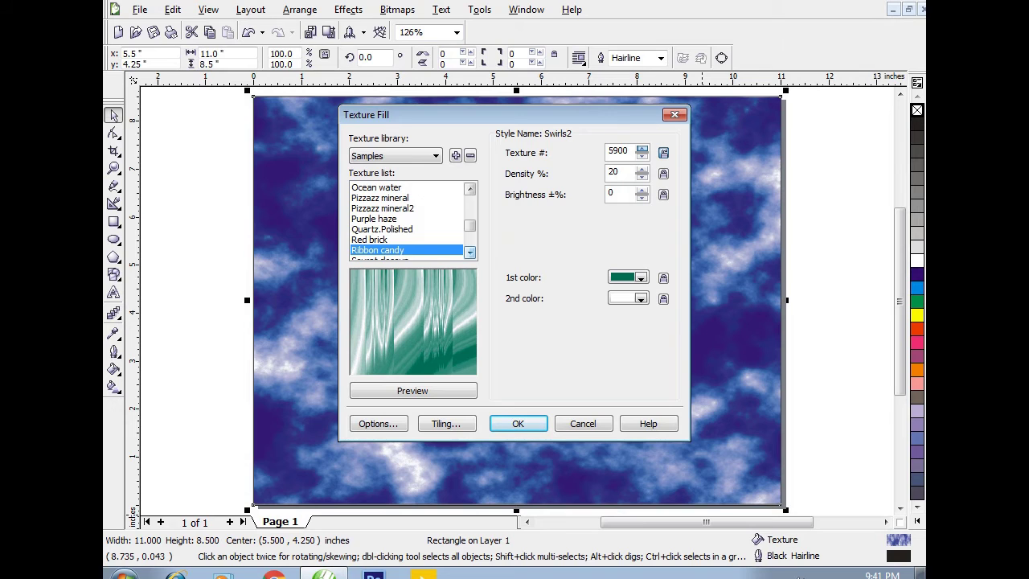
key(Down)
key(Down)
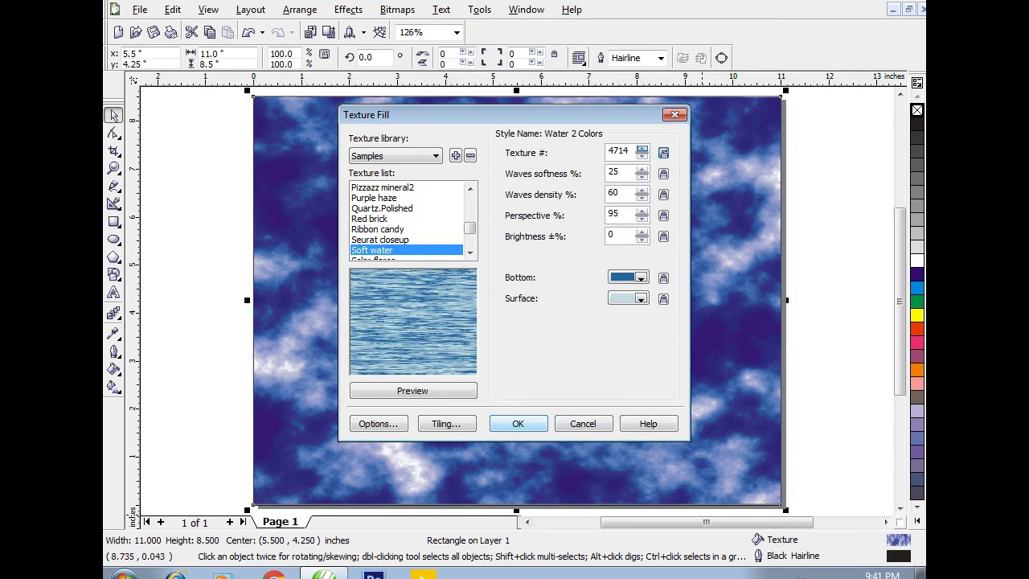
key(Return)
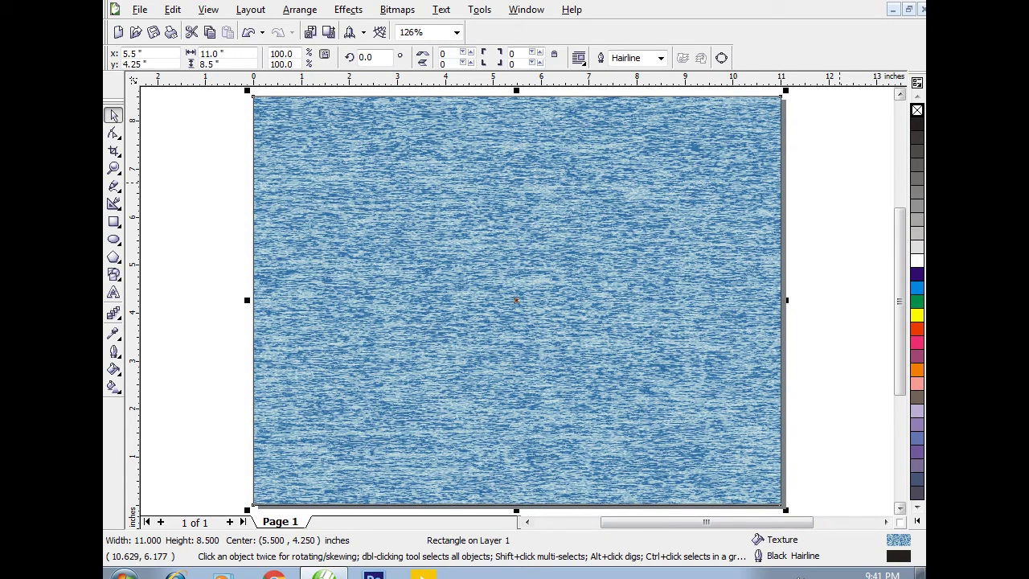
right_click(917, 111)
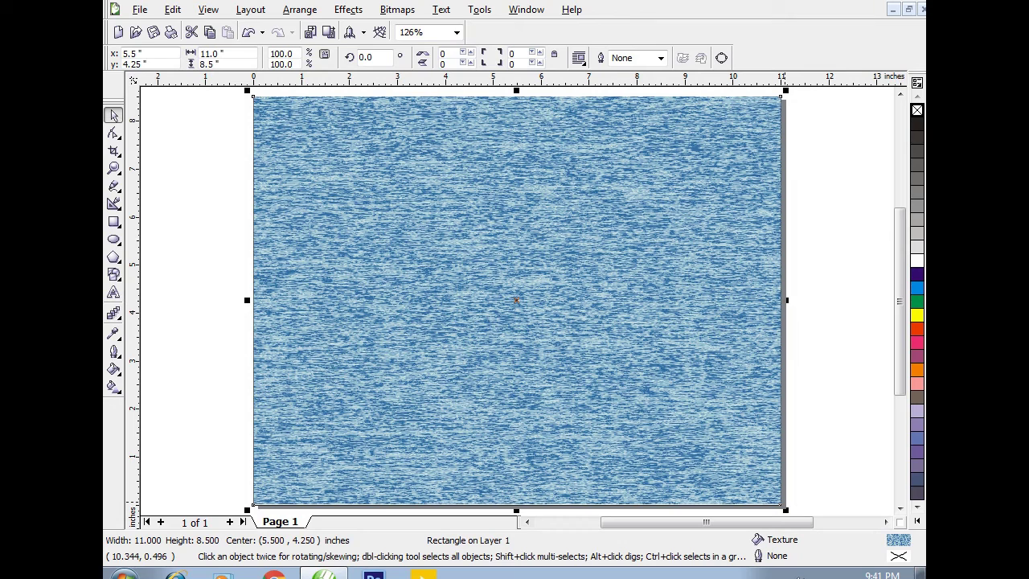
Step: Replace the rectangle's fill with the teal-and-white Swimming pool2 texture from the Samples library
double_click(899, 540)
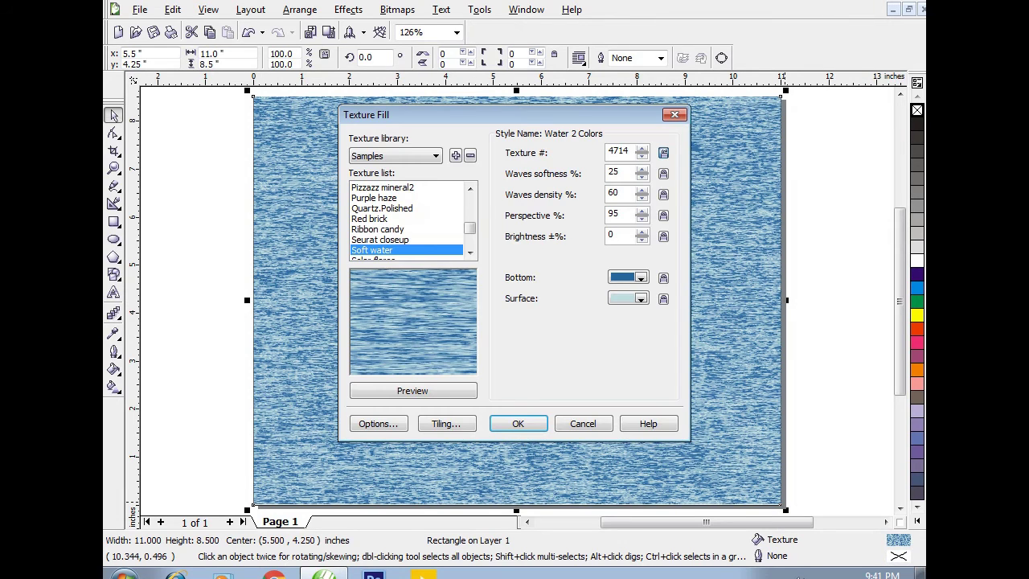
click(470, 252)
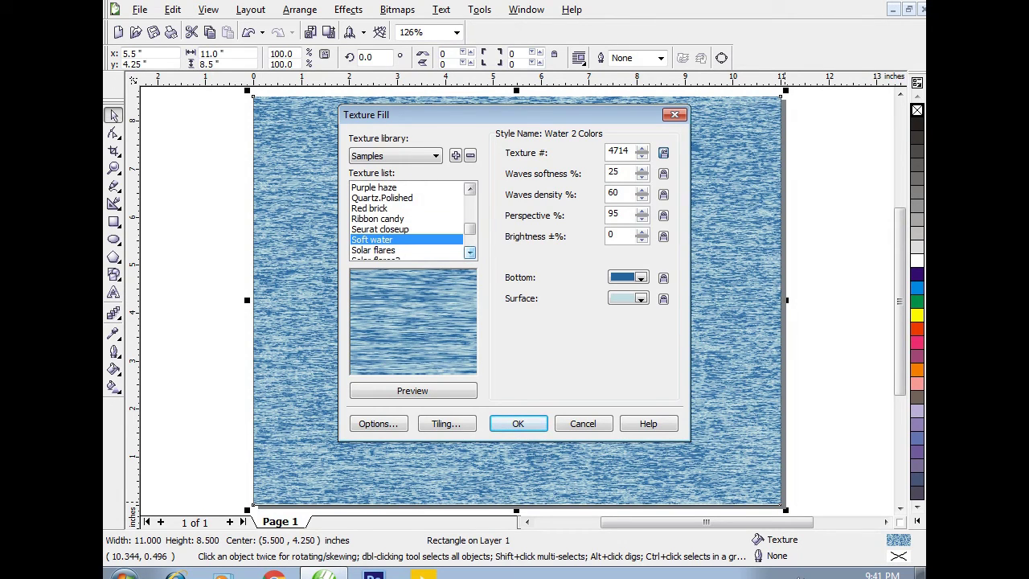
click(471, 252)
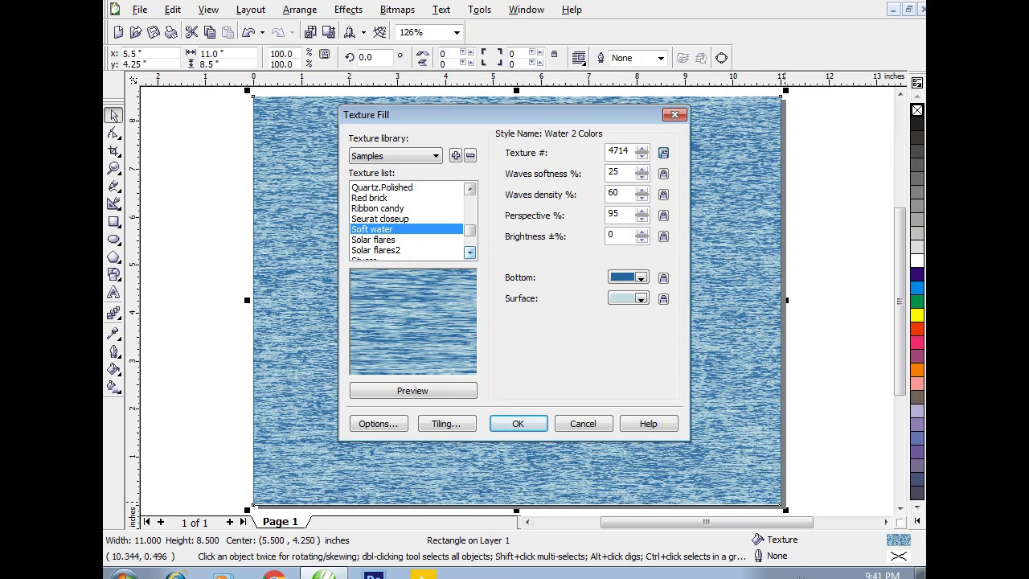
click(384, 240)
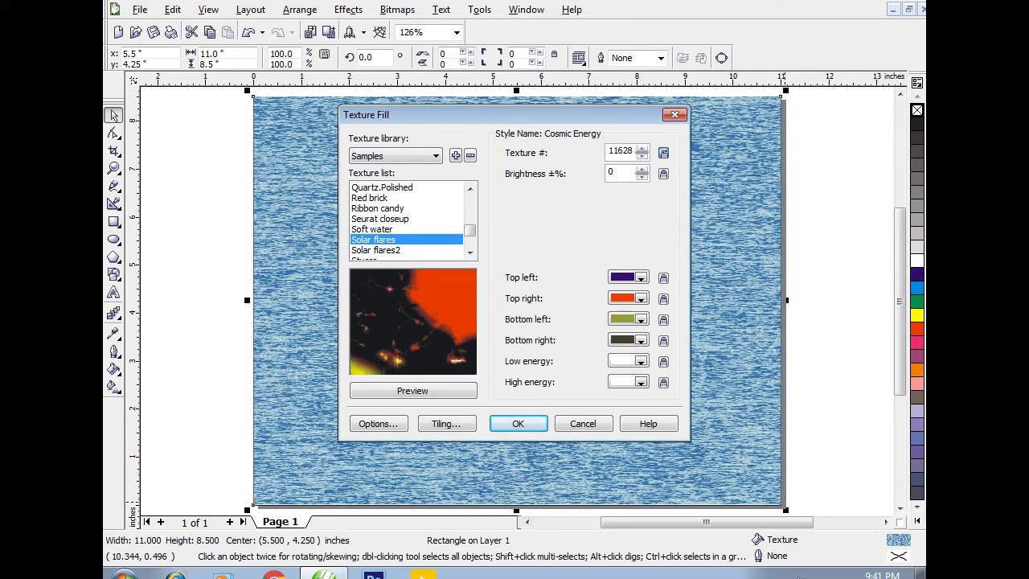
click(384, 250)
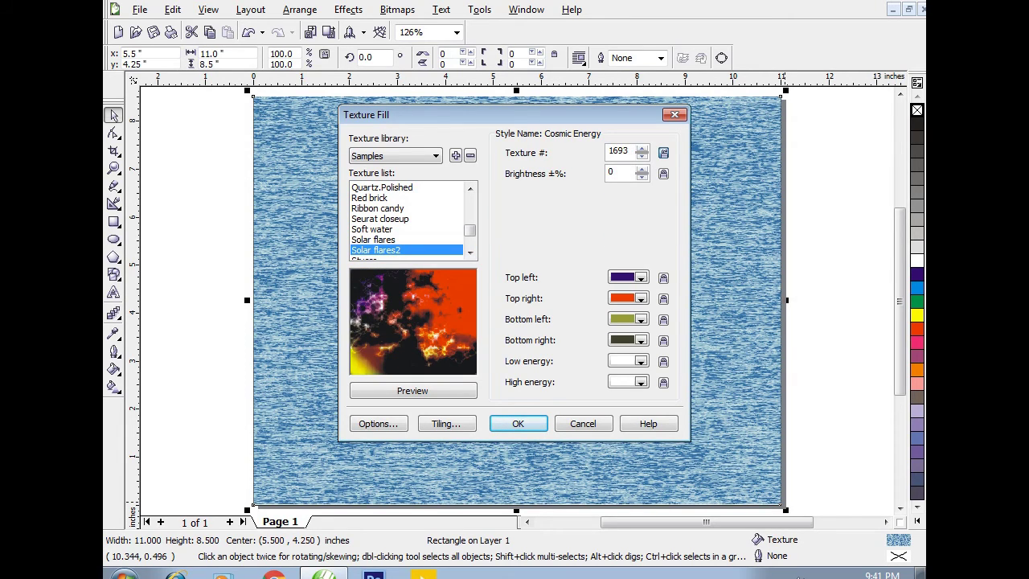
key(Down)
key(Down)
key(Down)
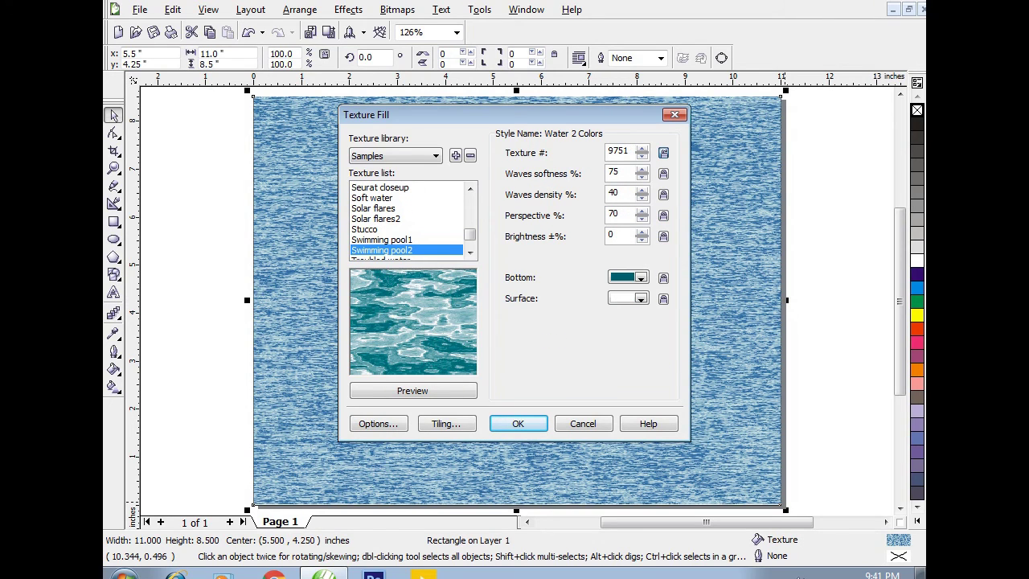
key(Up)
click(518, 424)
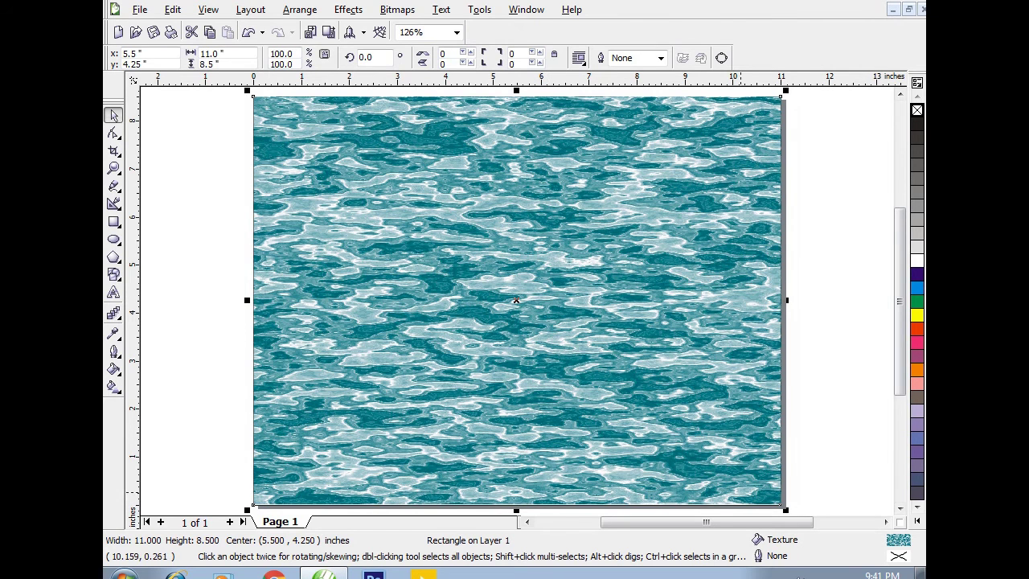